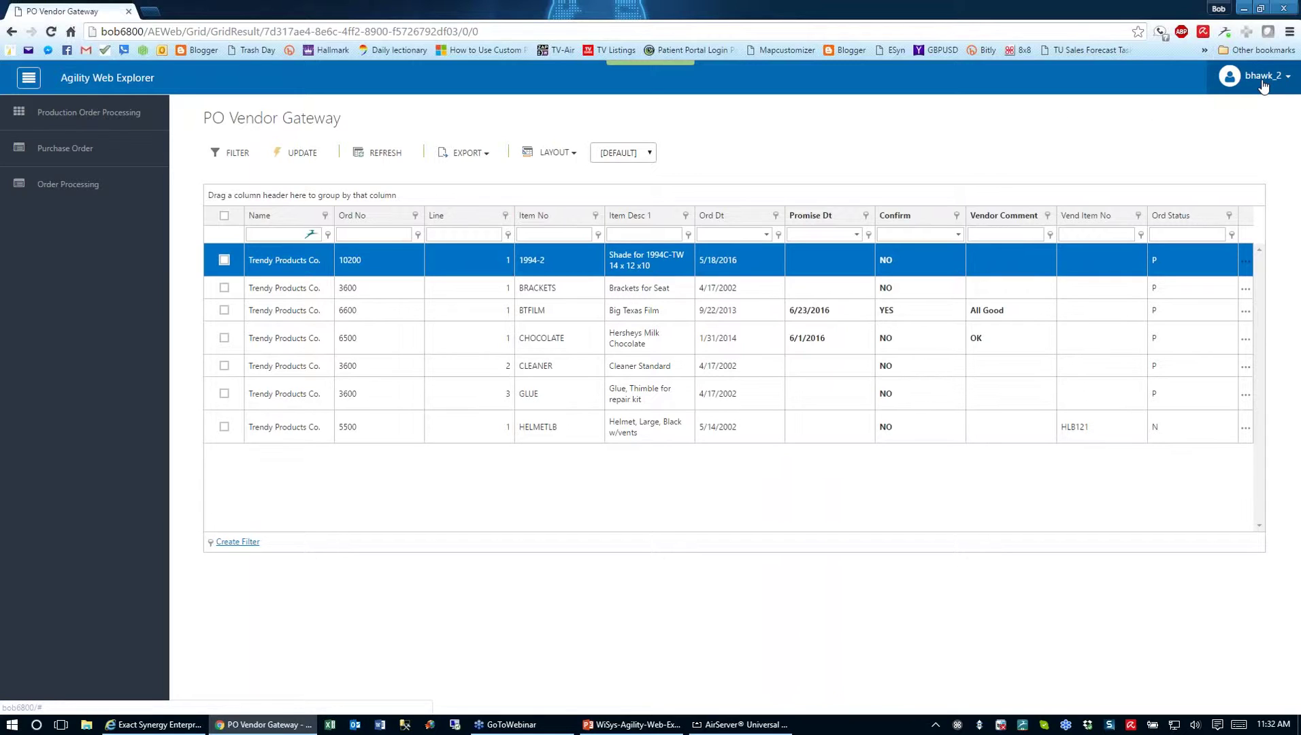
{"action": "left_click", "coordinate": [291, 270]}
{"action": "left_click", "coordinate": [285, 270]}
{"action": "left_click", "coordinate": [259, 262]}
{"action": "left_click", "coordinate": [258, 262]}
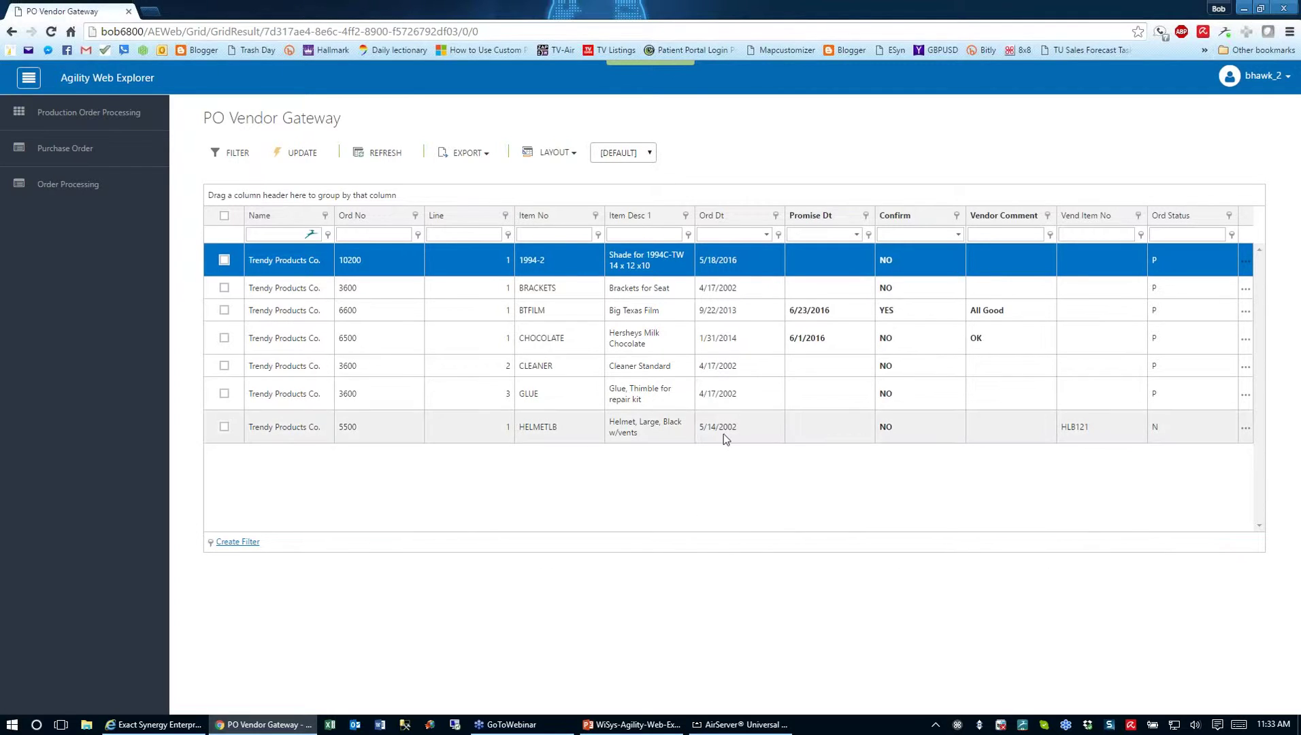
{"action": "left_click", "coordinate": [728, 246]}
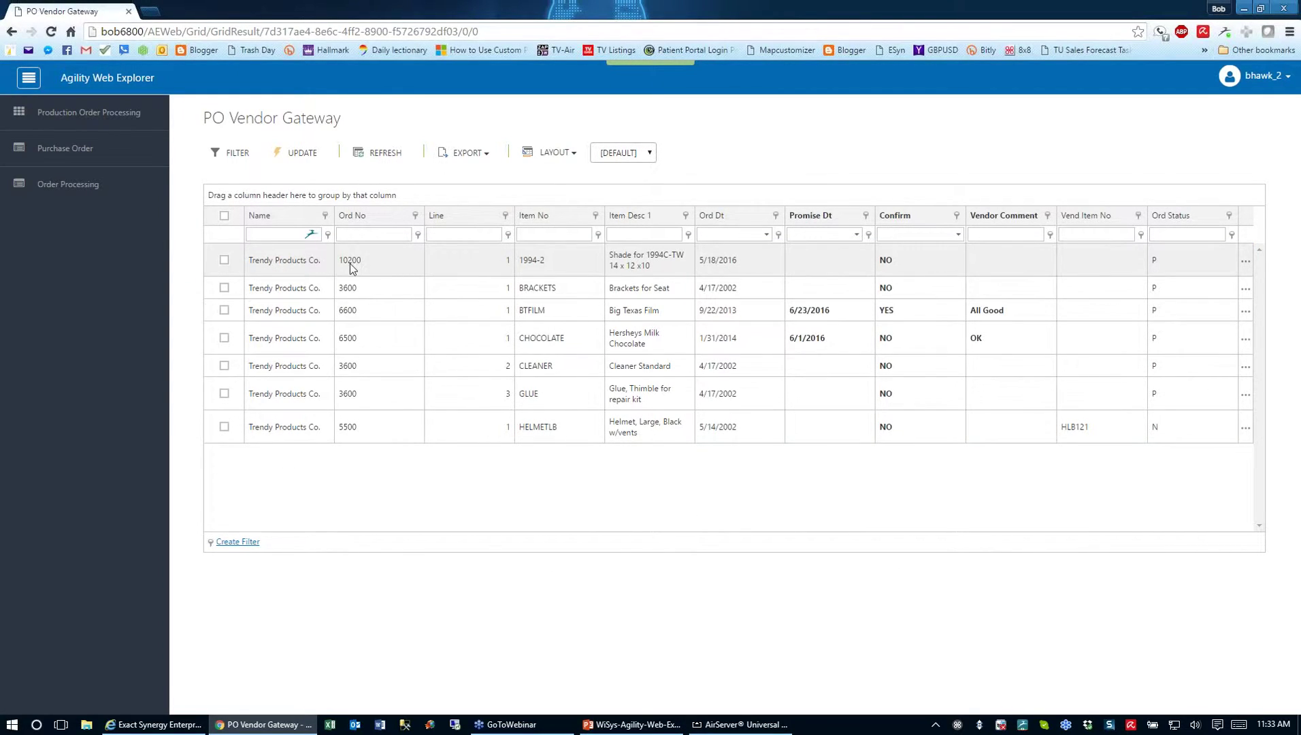
Set the promise date of the purchase order line for item 1994-2 to 6/30/2016.
{"action": "left_click", "coordinate": [533, 268]}
{"action": "left_click", "coordinate": [725, 257]}
{"action": "left_click", "coordinate": [813, 264]}
{"action": "left_click", "coordinate": [850, 259]}
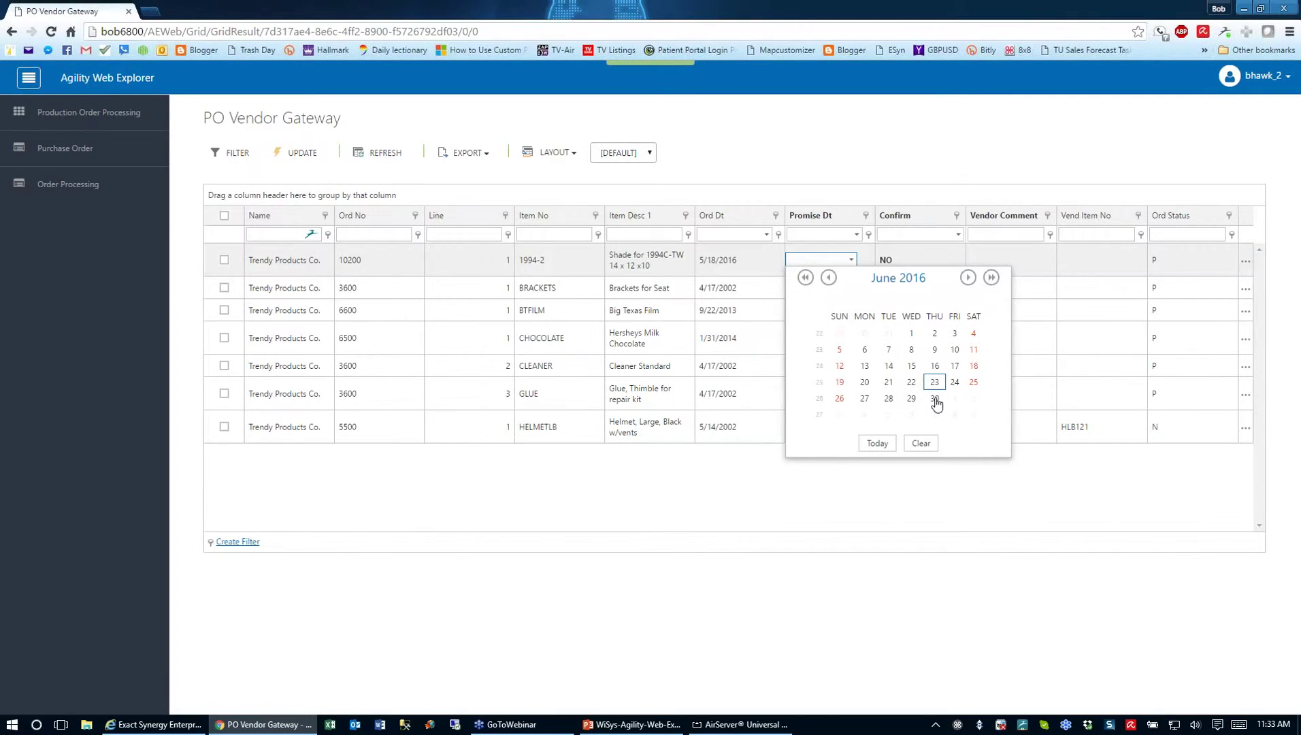
{"action": "left_click", "coordinate": [933, 398]}
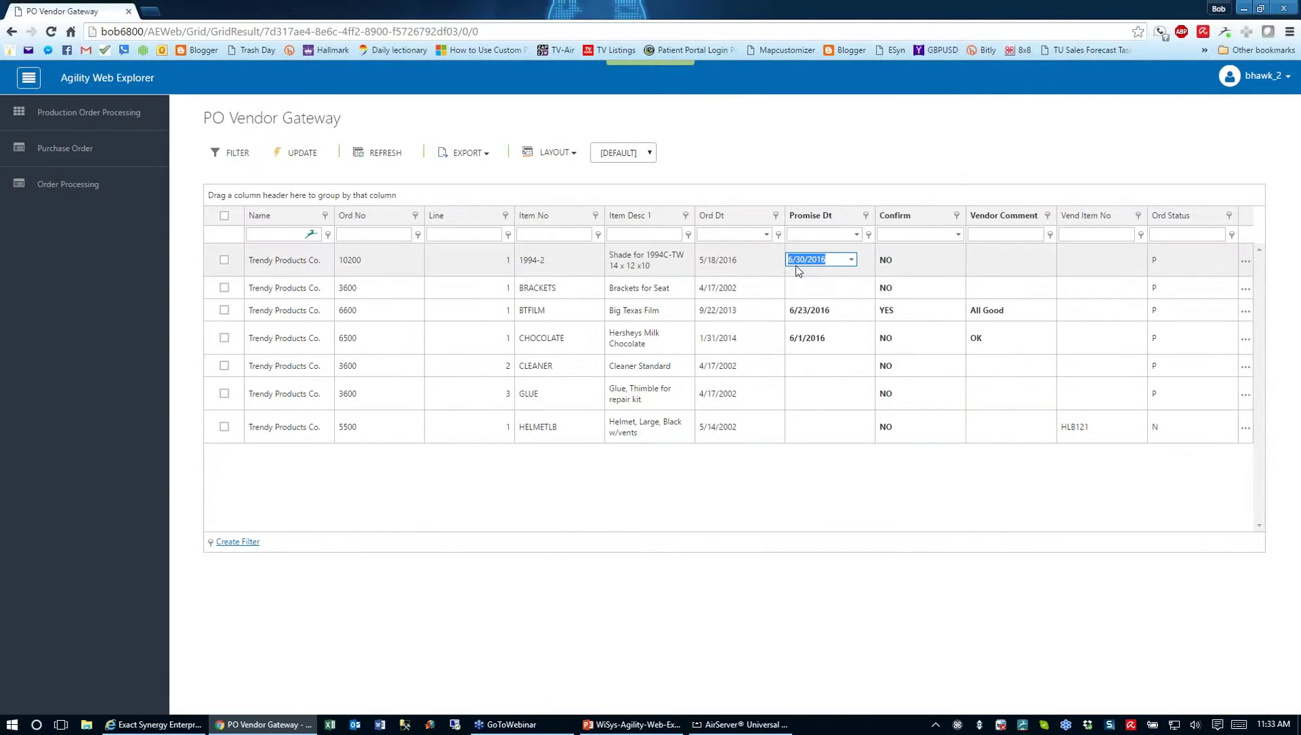
Set Confirm to Yes for the item 1994-2 line and enter the vendor comment "Looks Good".
{"action": "left_click", "coordinate": [913, 262]}
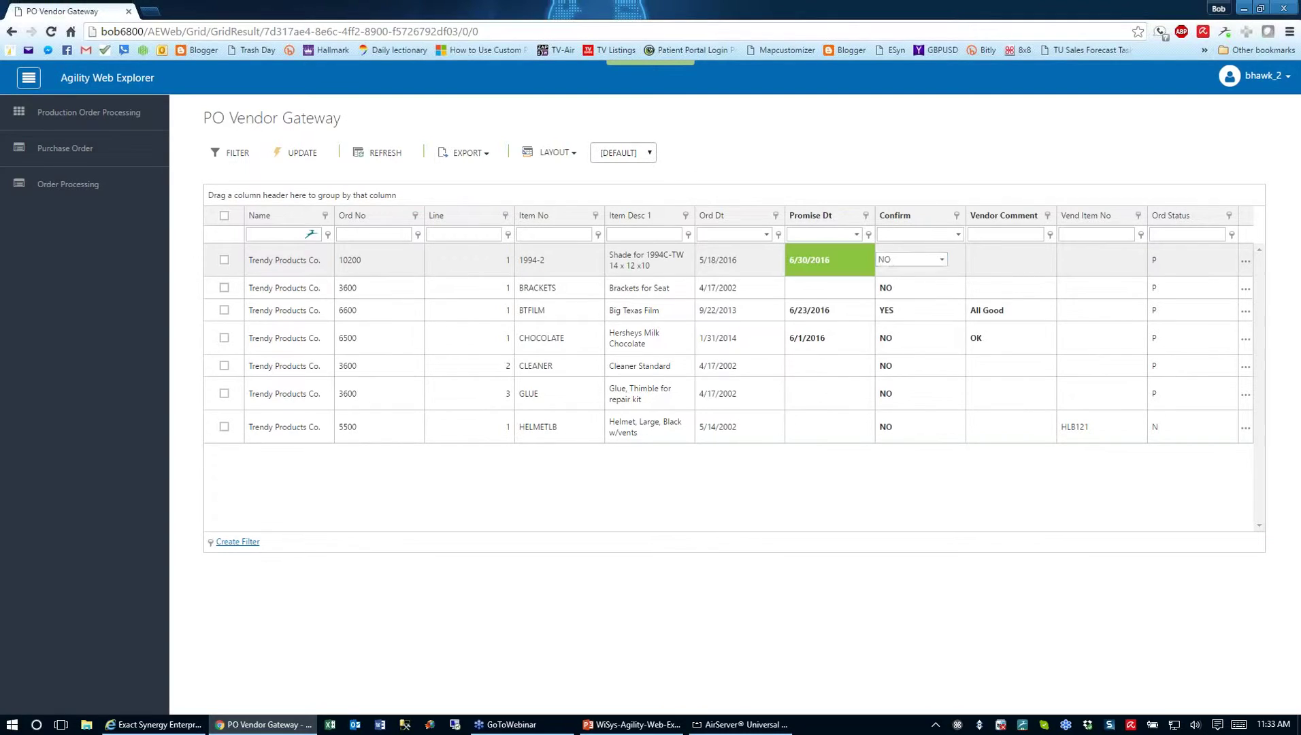
{"action": "left_click", "coordinate": [920, 262]}
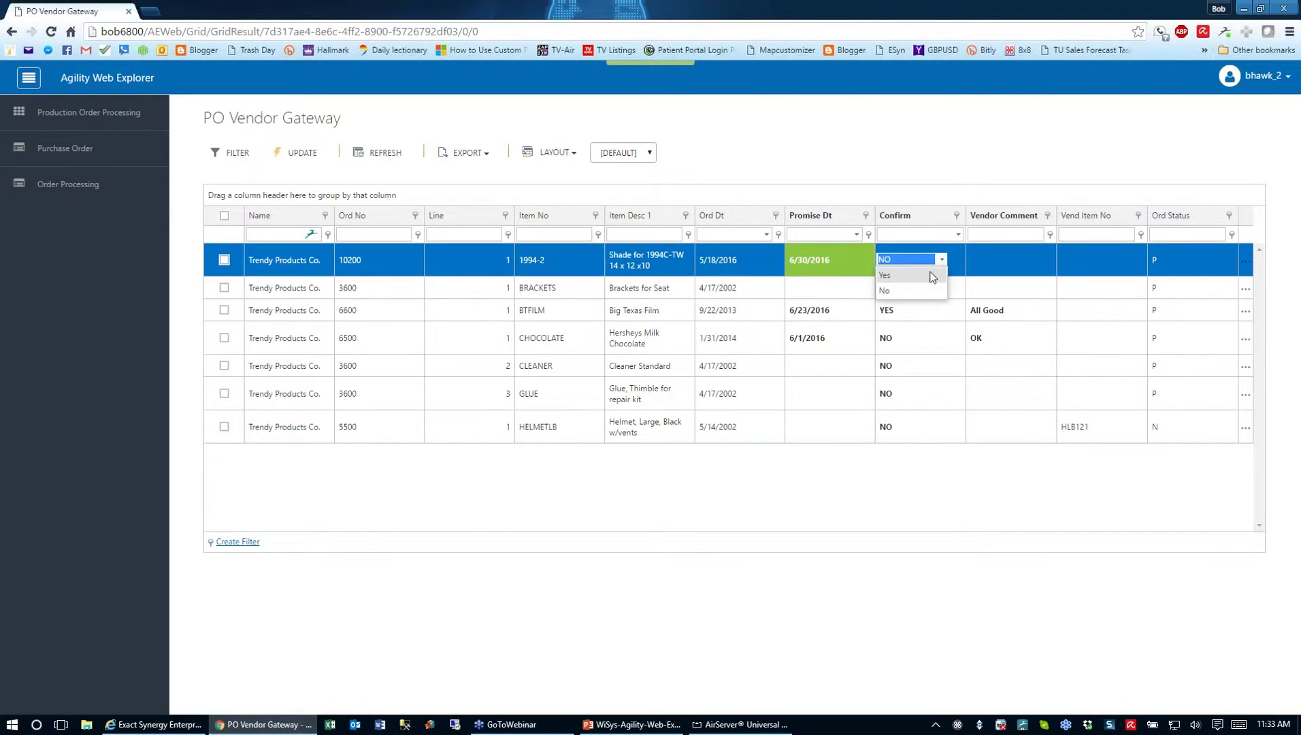
{"action": "left_click", "coordinate": [932, 278]}
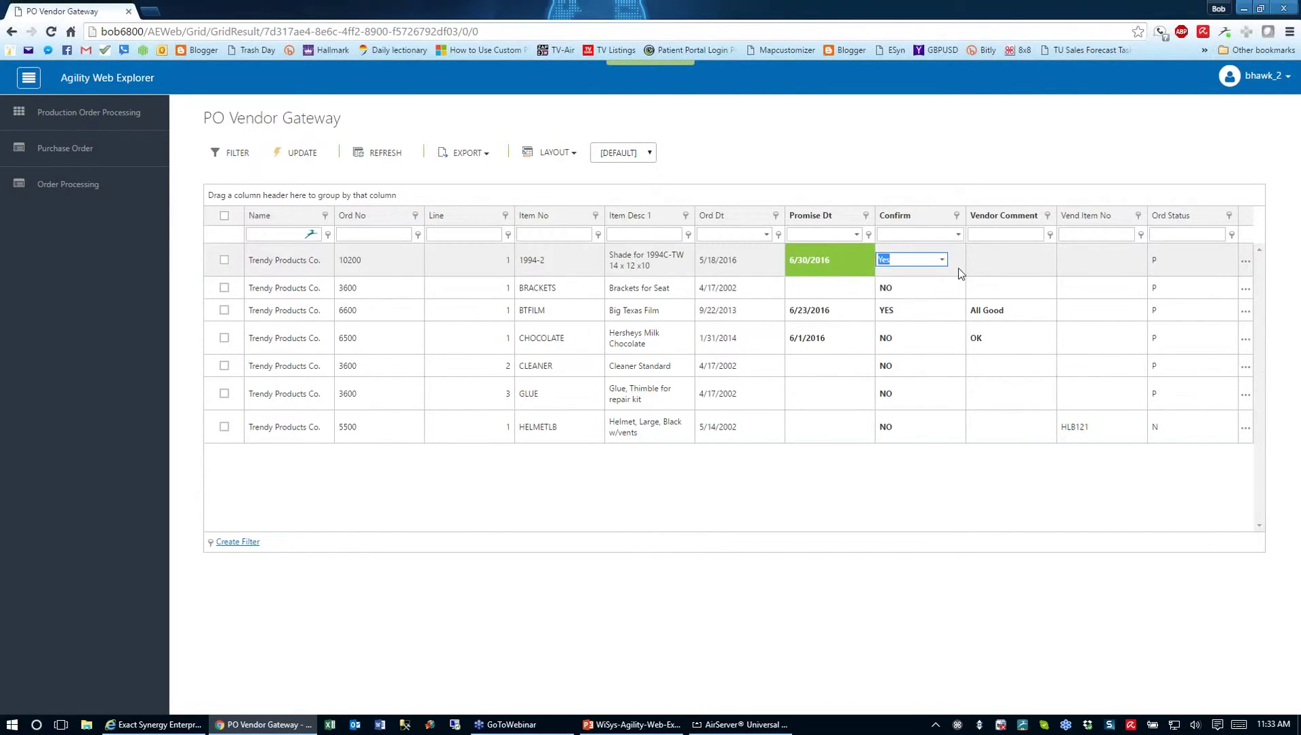
{"action": "left_click", "coordinate": [976, 271]}
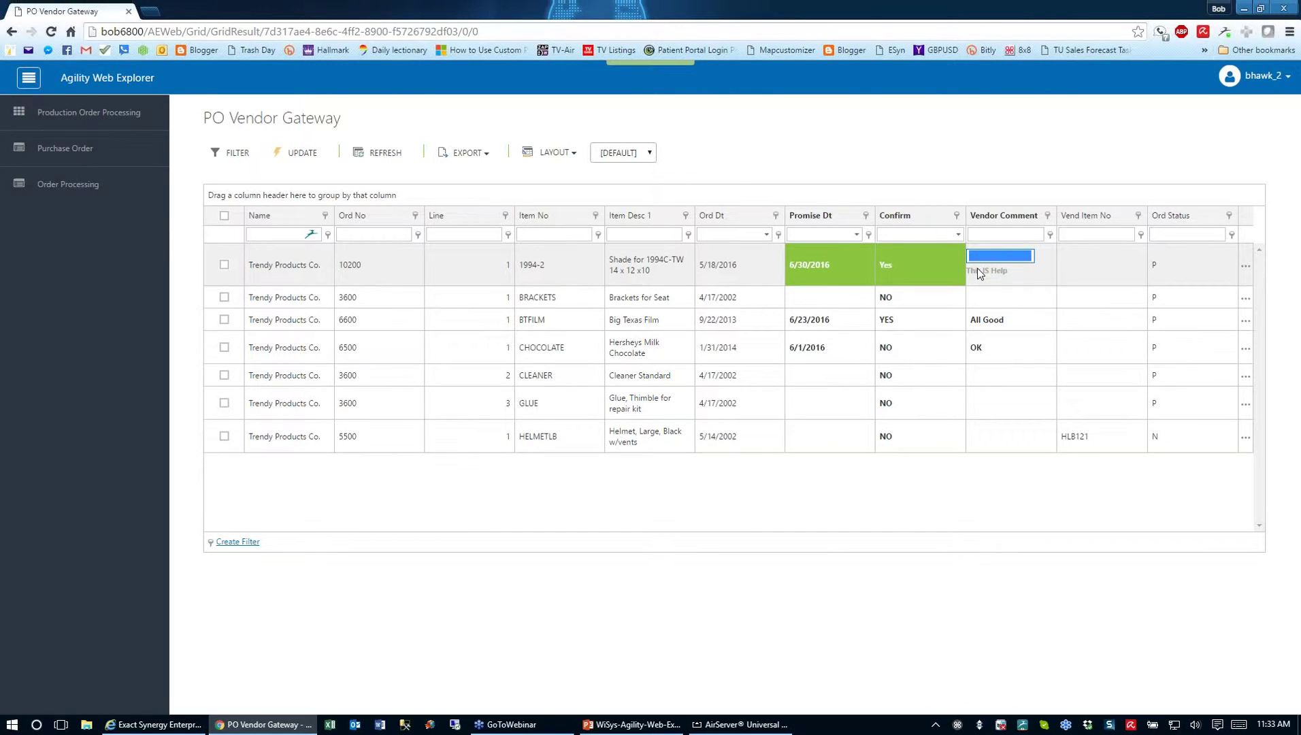
{"action": "type", "text": "Looks Good"}
{"action": "key", "text": "Return"}
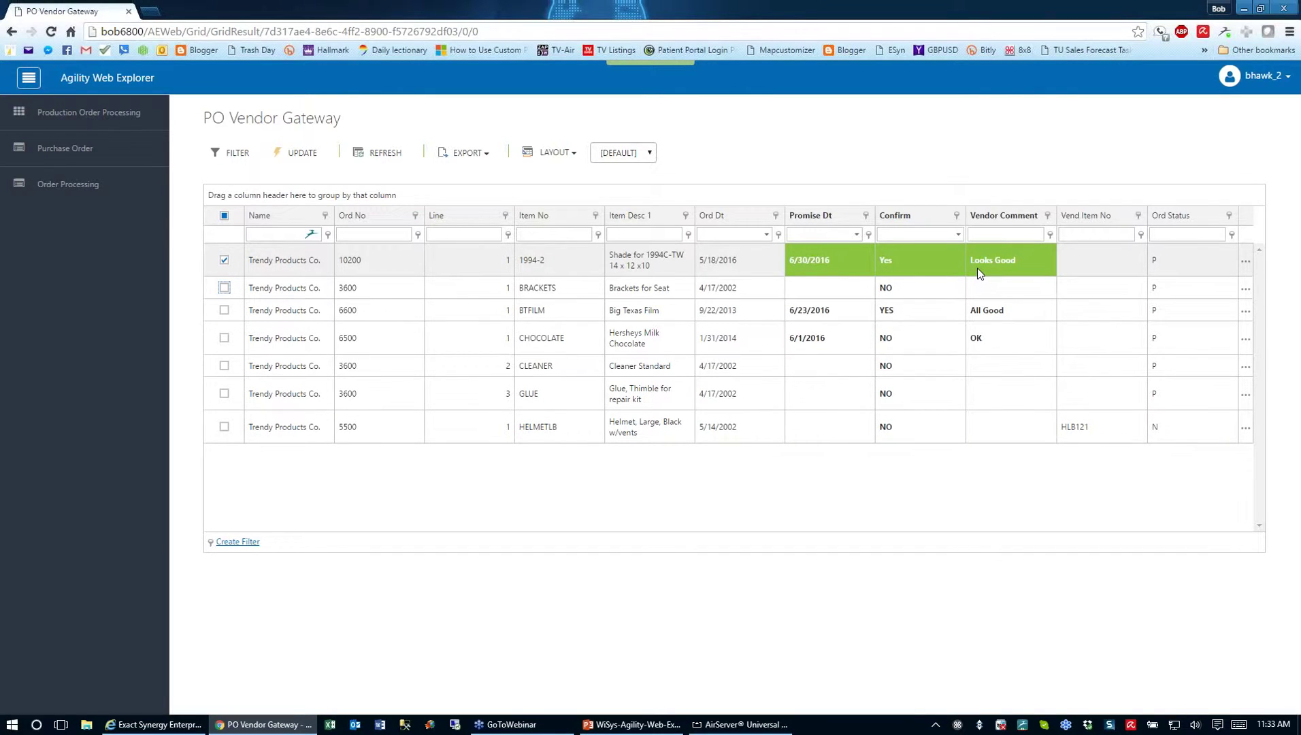
Set the promise date of the BRACKETS line to 6/29/2016.
{"action": "left_click", "coordinate": [831, 289]}
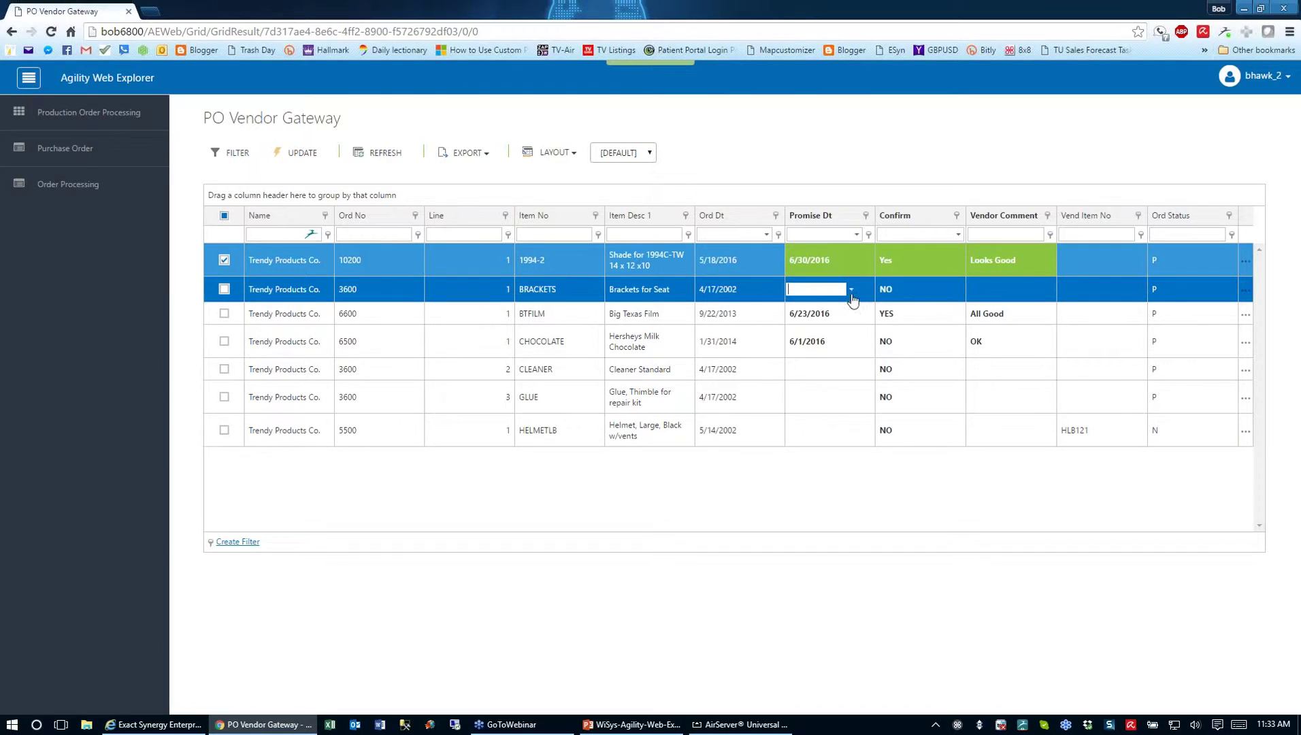
{"action": "left_click", "coordinate": [851, 289]}
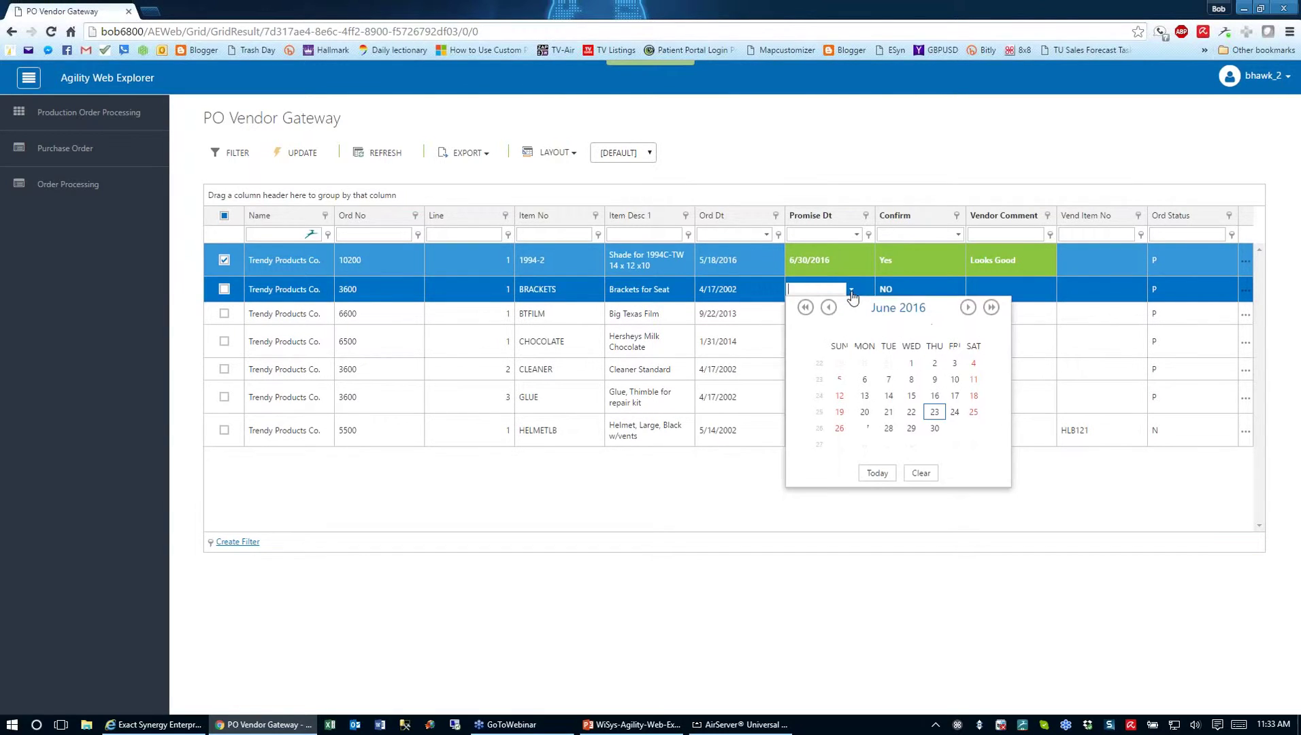
{"action": "left_click", "coordinate": [911, 428]}
Set Confirm to Yes for the BRACKETS line and enter the vendor comment "OK".
{"action": "left_click", "coordinate": [920, 289]}
{"action": "left_click", "coordinate": [941, 289]}
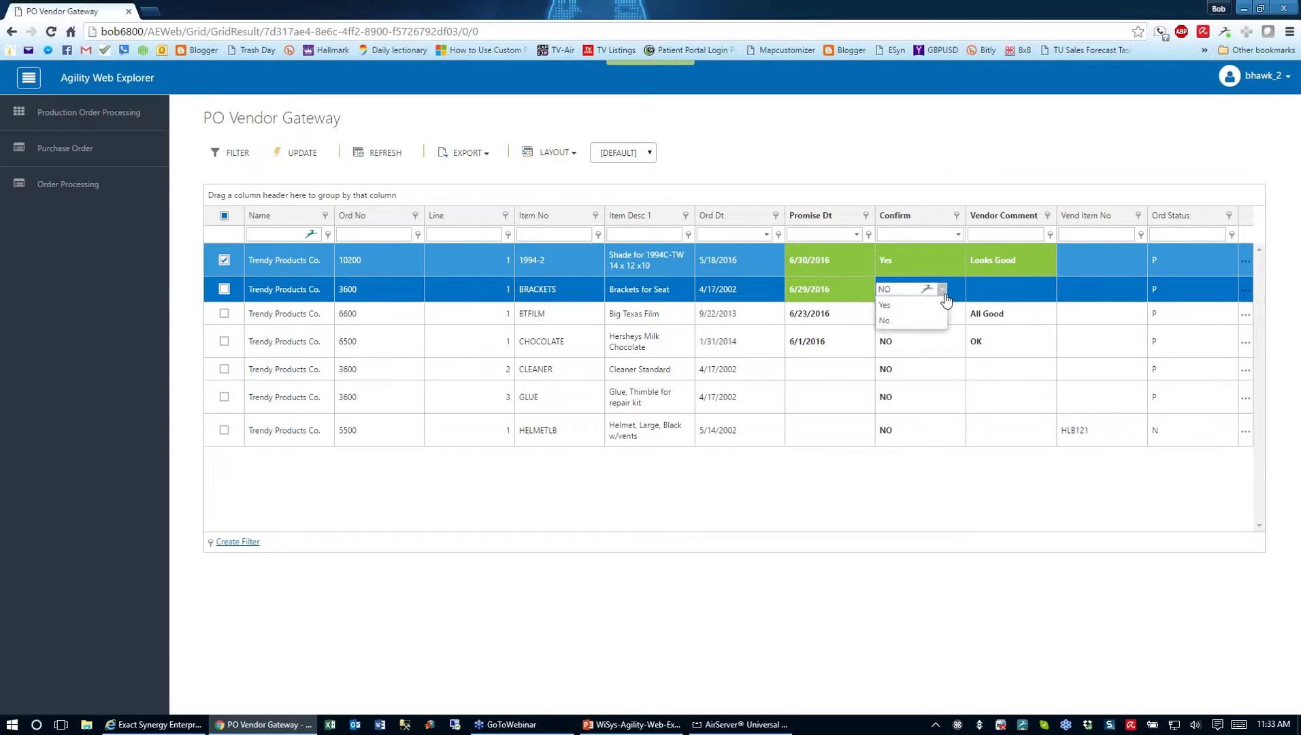
{"action": "left_click", "coordinate": [937, 313]}
{"action": "left_click", "coordinate": [995, 291]}
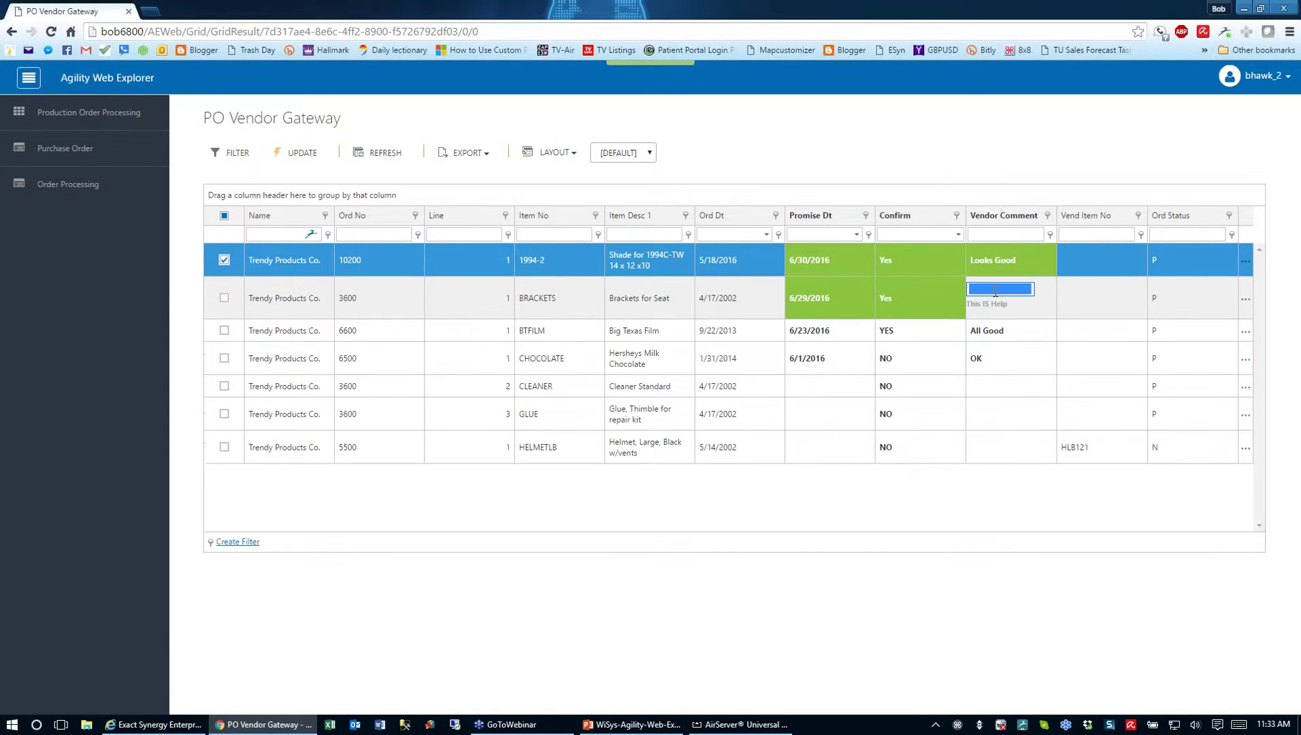
{"action": "type", "text": "OK"}
{"action": "left_click", "coordinate": [1018, 300]}
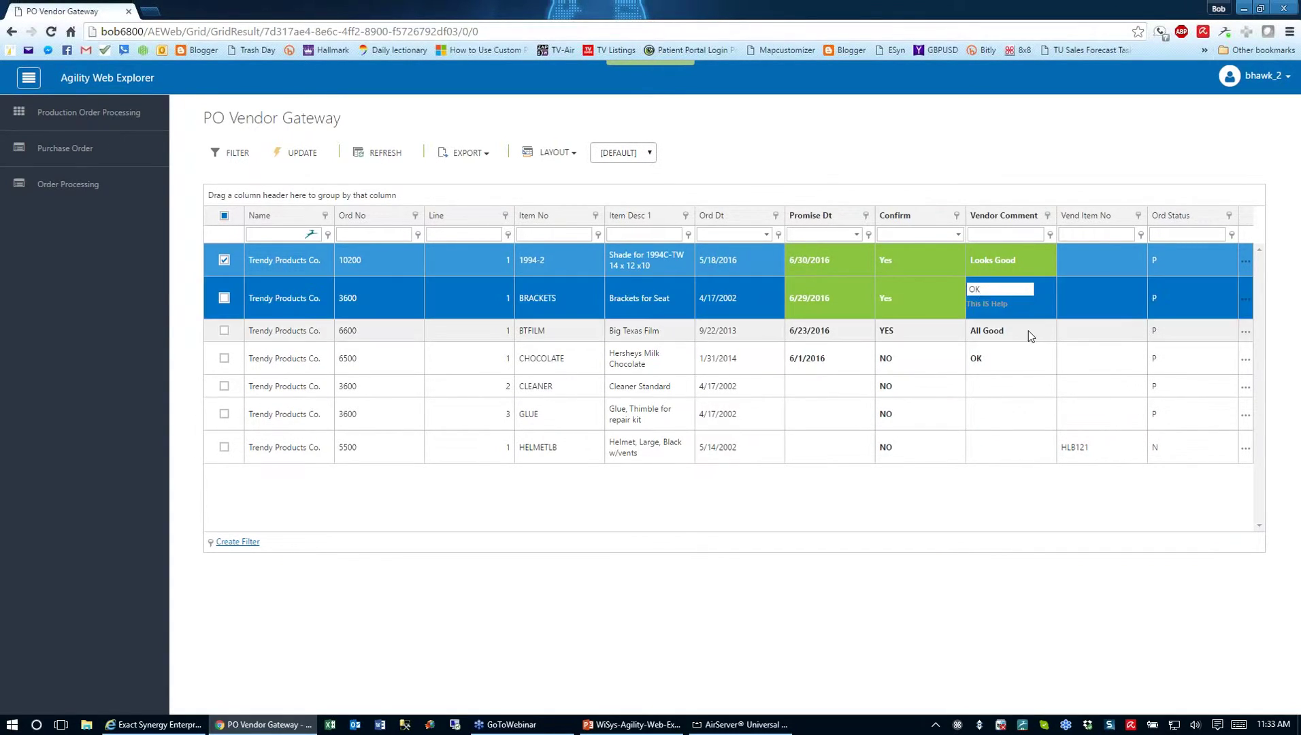
{"action": "left_click", "coordinate": [718, 315]}
Submit the edits of the checked 1994-2 and BRACKETS lines with Update.
{"action": "left_click", "coordinate": [1010, 286]}
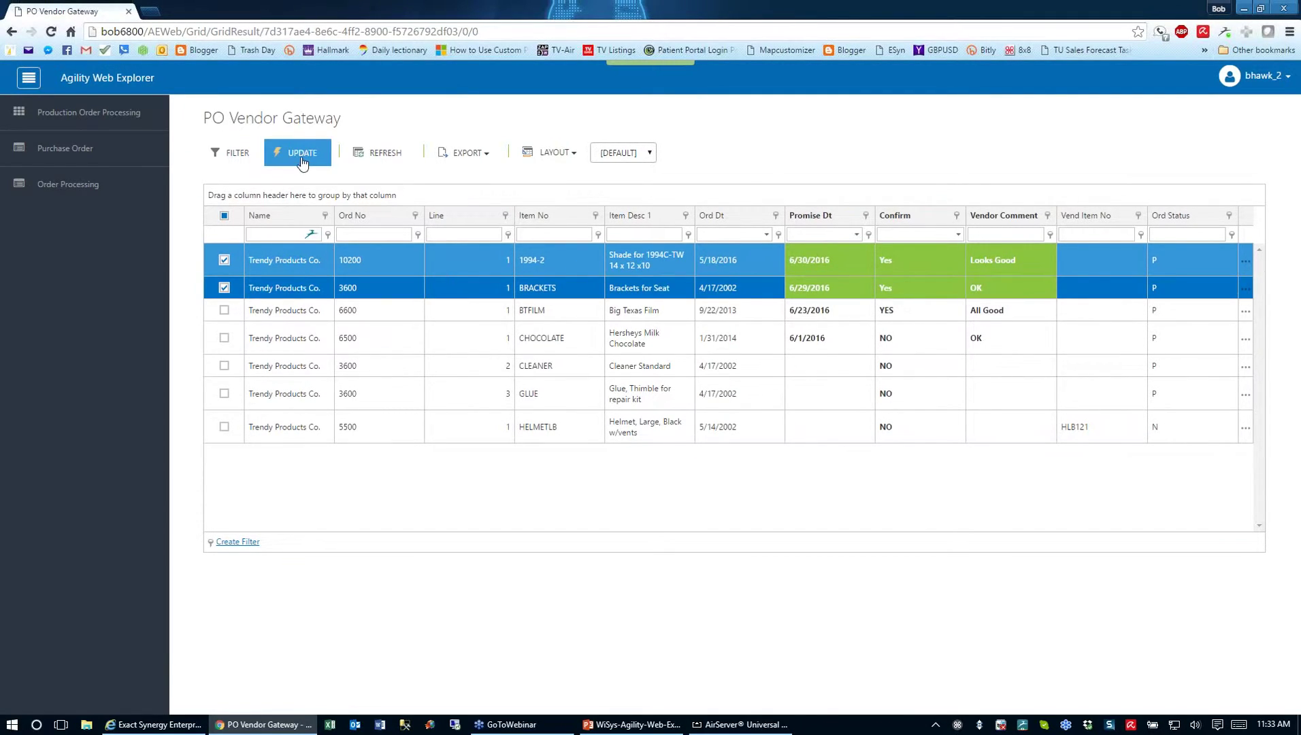
{"action": "left_click", "coordinate": [224, 289]}
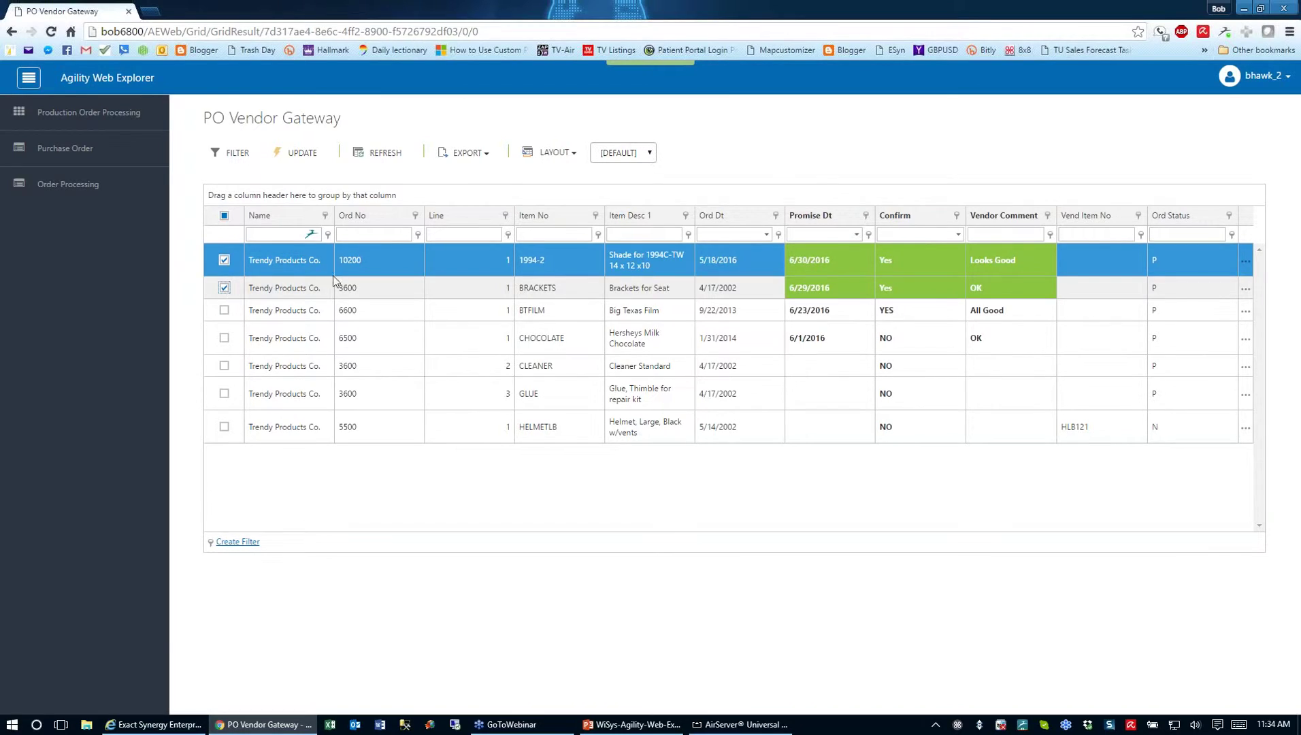
{"action": "left_click", "coordinate": [303, 156]}
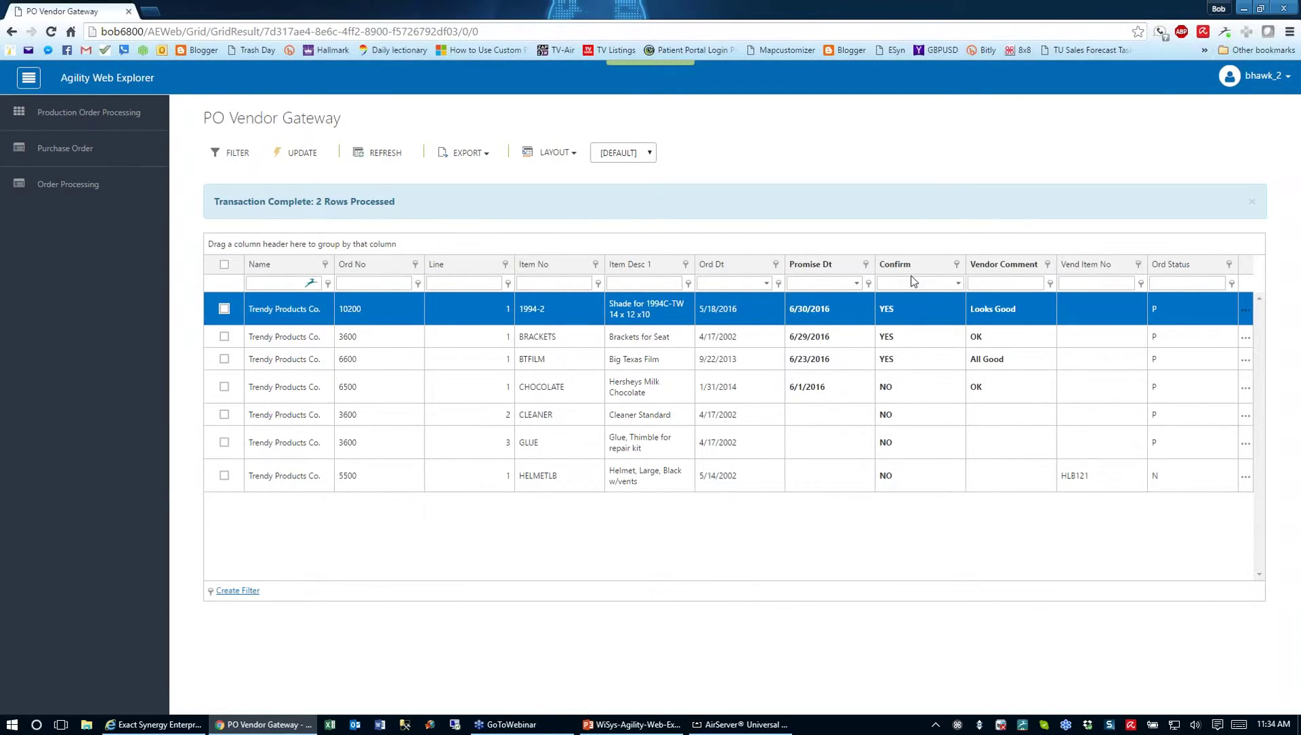
{"action": "left_click", "coordinate": [918, 315]}
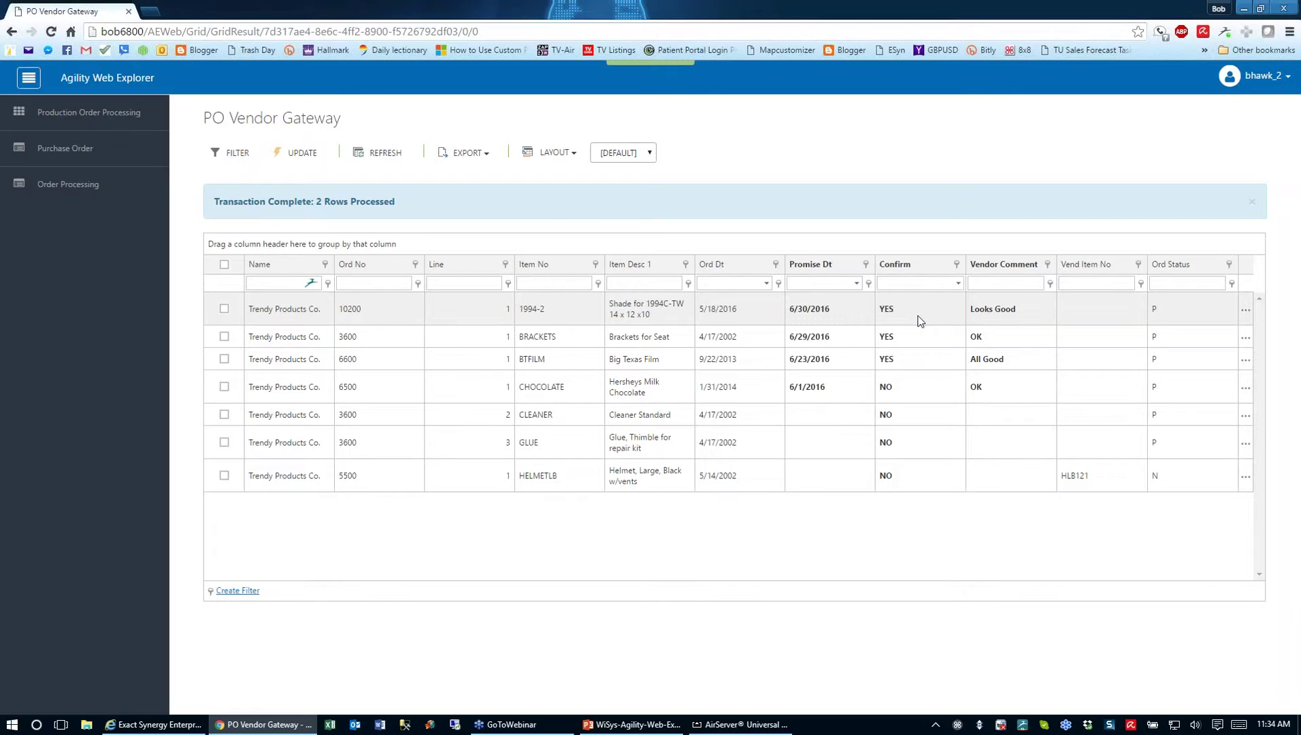
{"action": "left_click", "coordinate": [920, 320]}
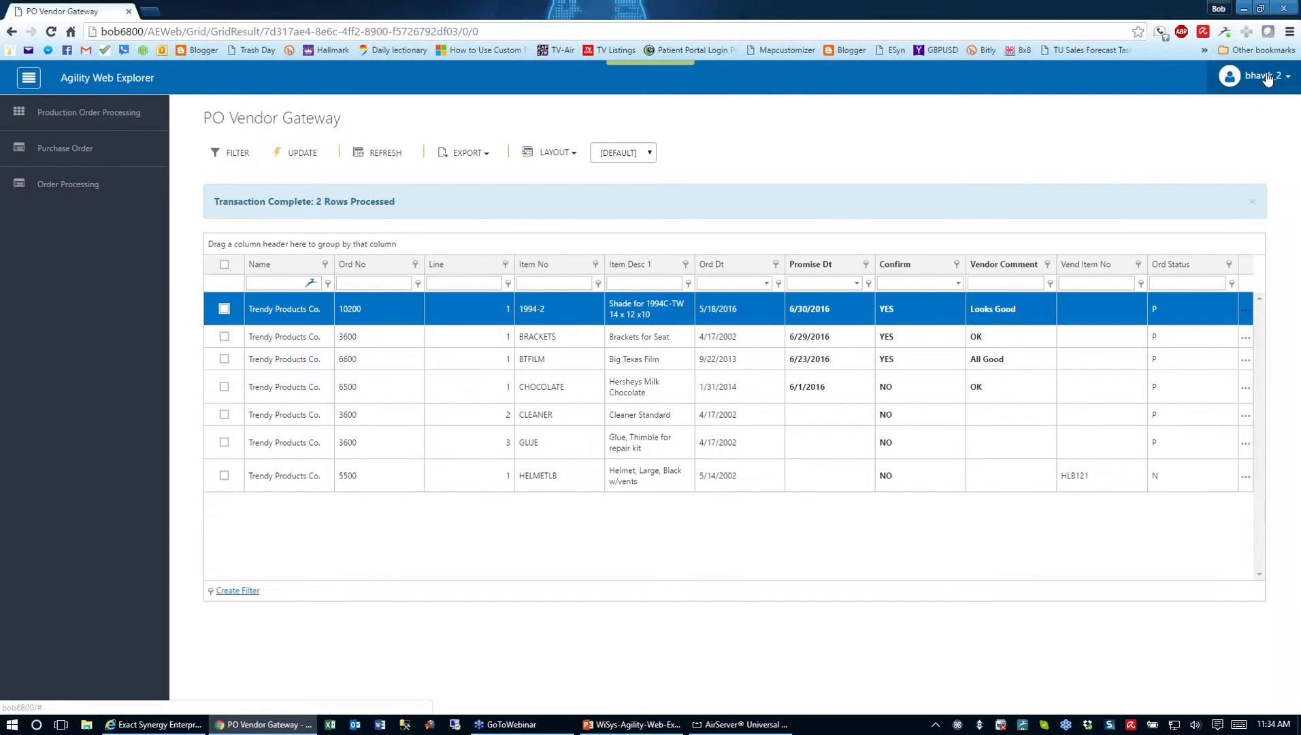
{"action": "left_click", "coordinate": [293, 303]}
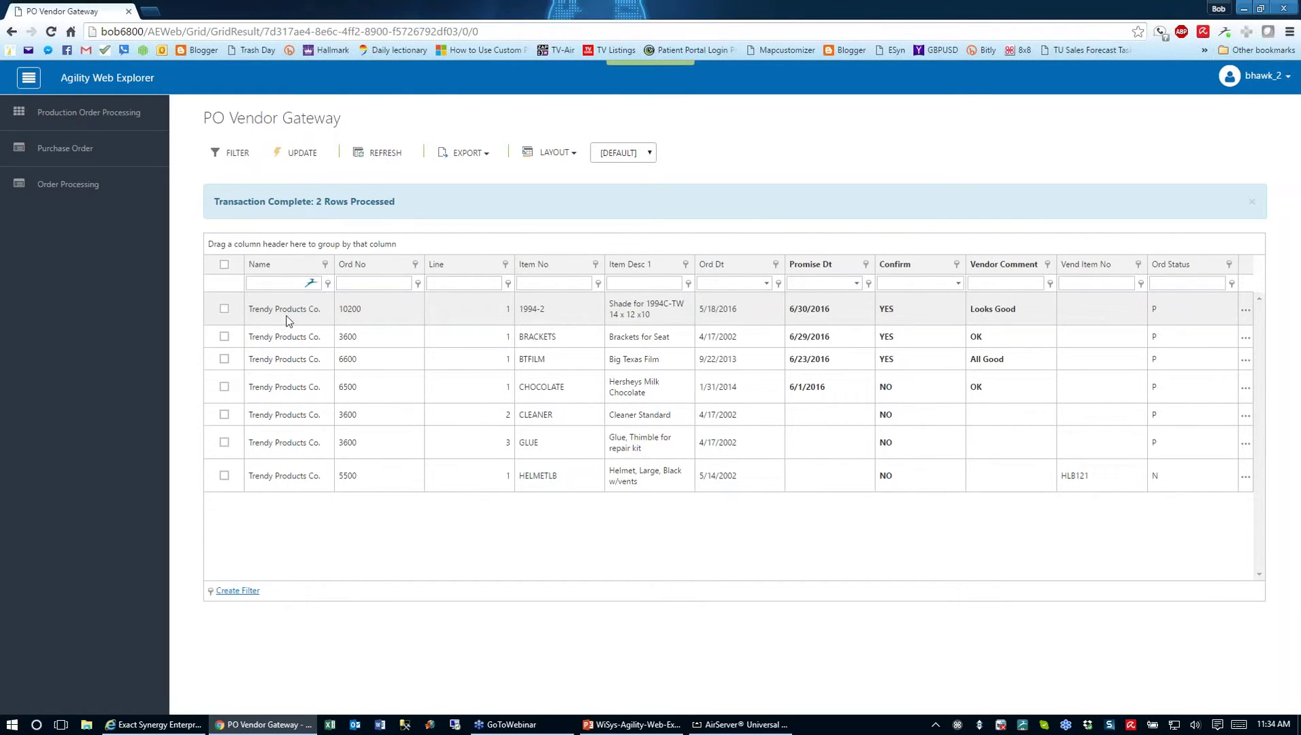
{"action": "left_click", "coordinate": [287, 319]}
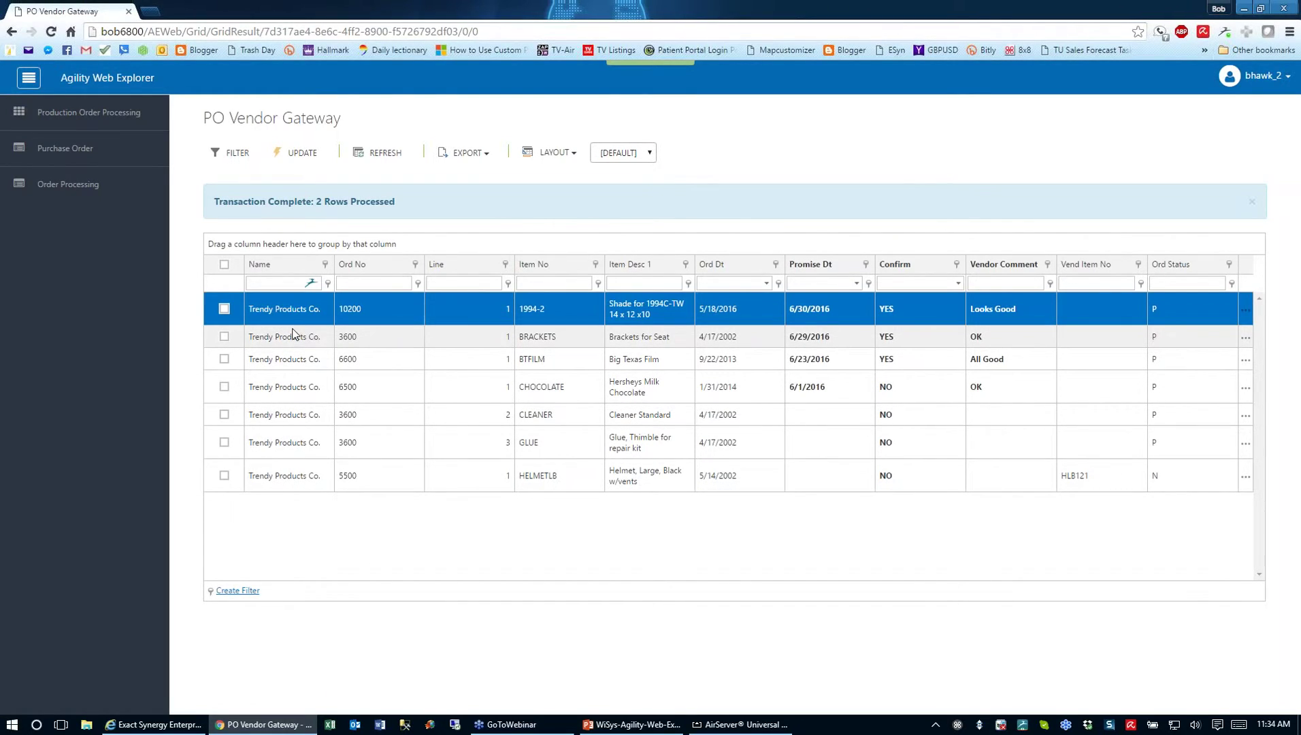
Return to the list of all applications and open OE Order Status Customer Gateway.
{"action": "left_click", "coordinate": [129, 87]}
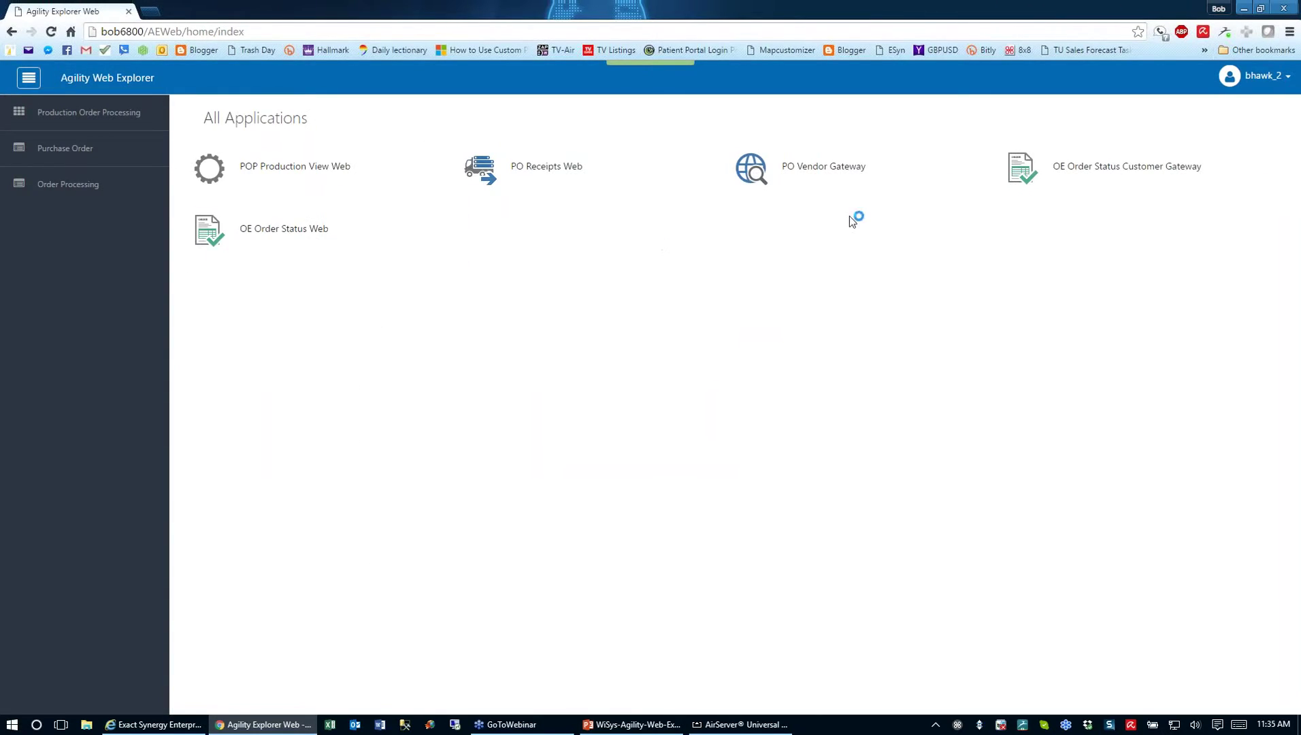
{"action": "left_click", "coordinate": [1123, 173]}
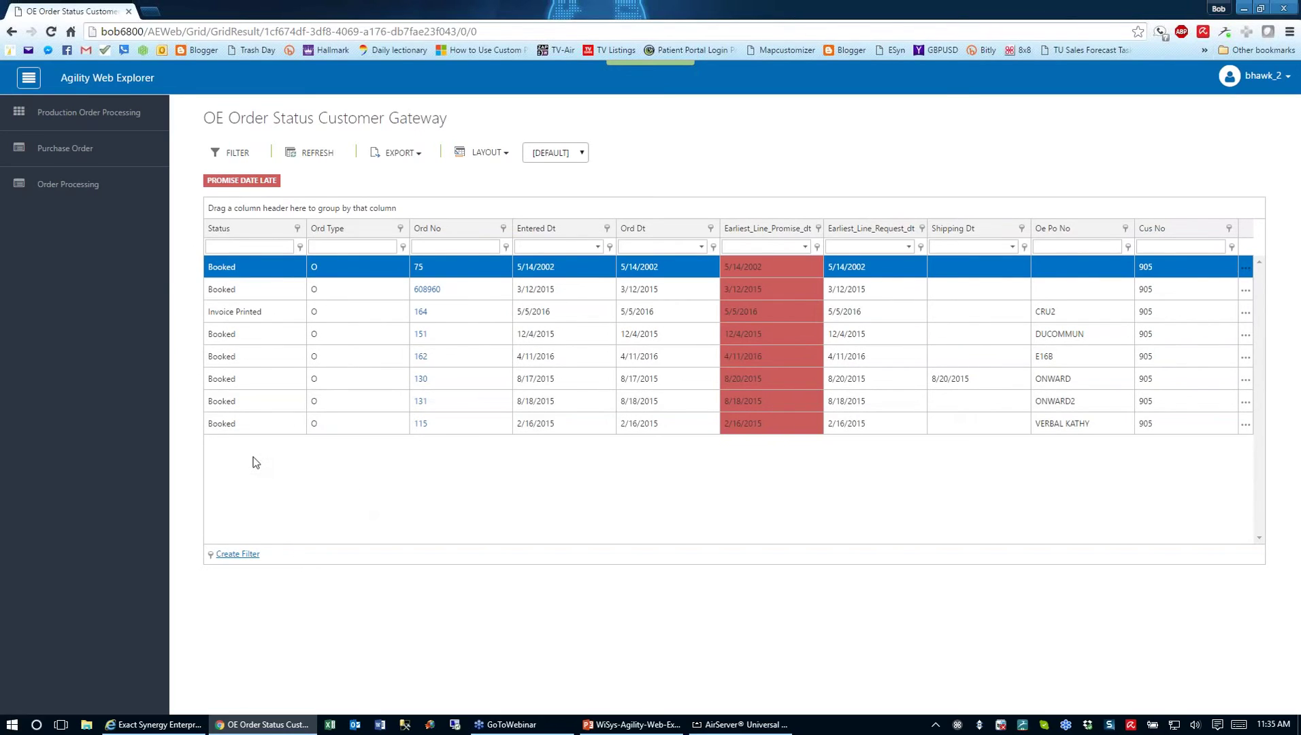
Filter the customer order list by Status, using the text "boo".
{"action": "left_click", "coordinate": [246, 246]}
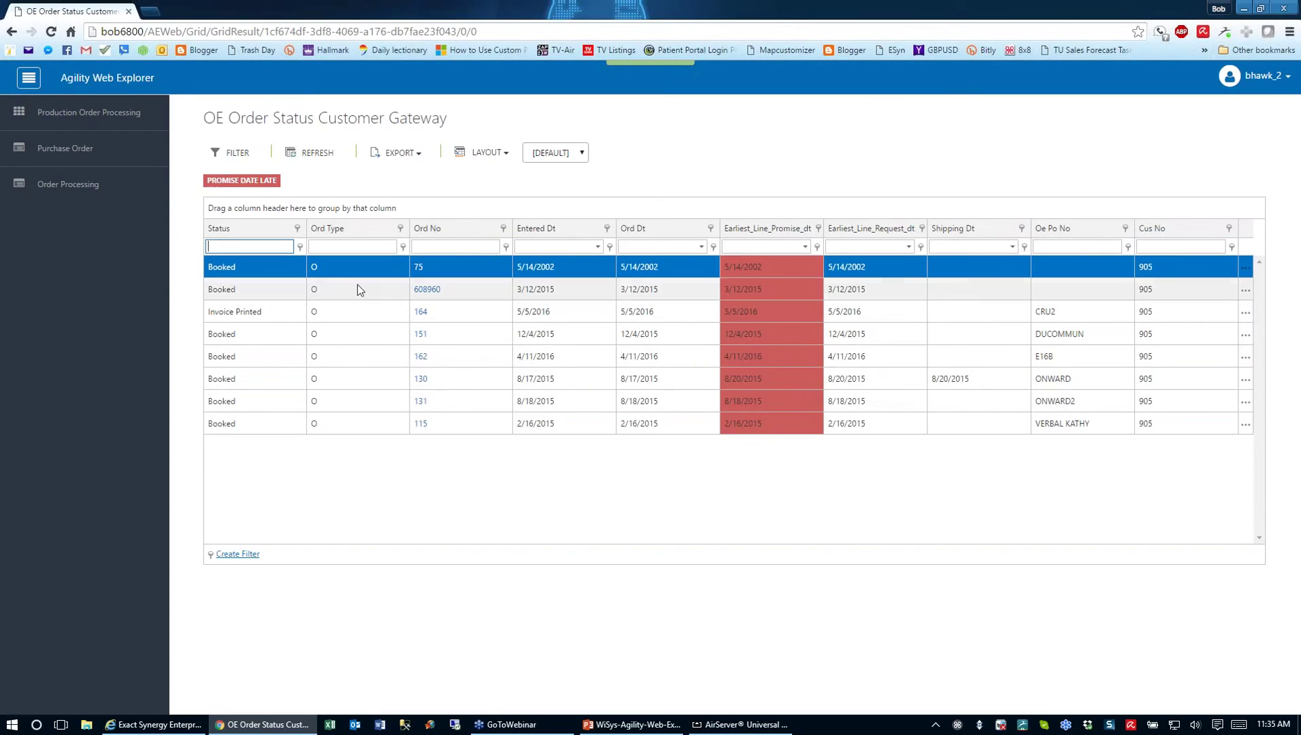
{"action": "type", "text": "boo"}
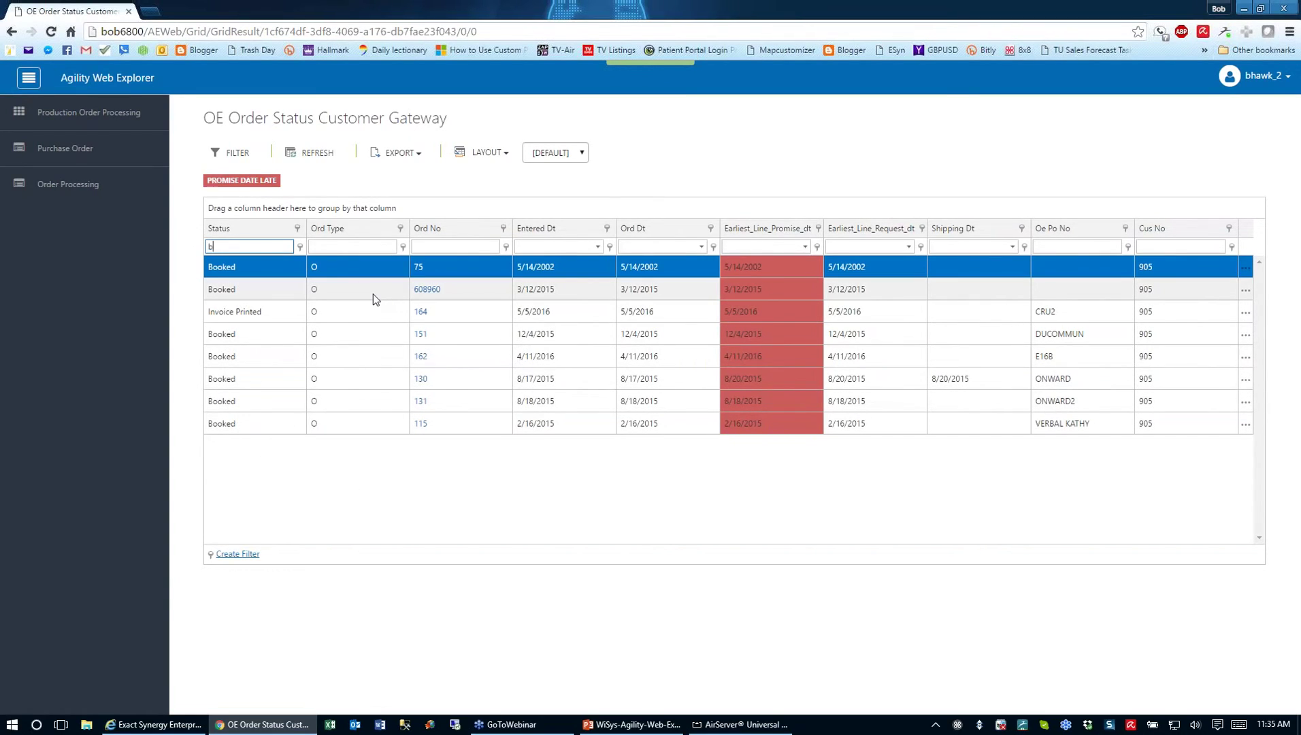